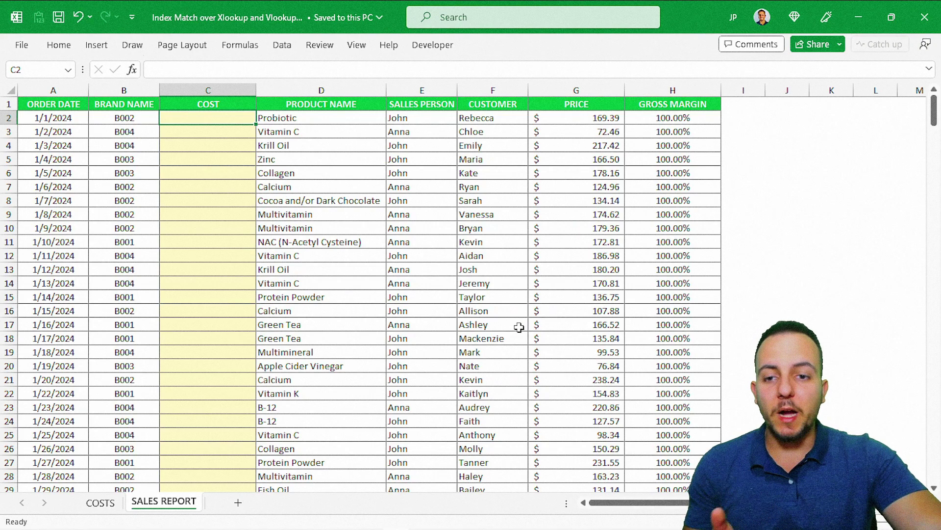
Glance at COSTS, then review the SALES REPORT columns, from ORDER DATE to GROSS MARGIN.
{"action": "left_click", "coordinate": [100, 503]}
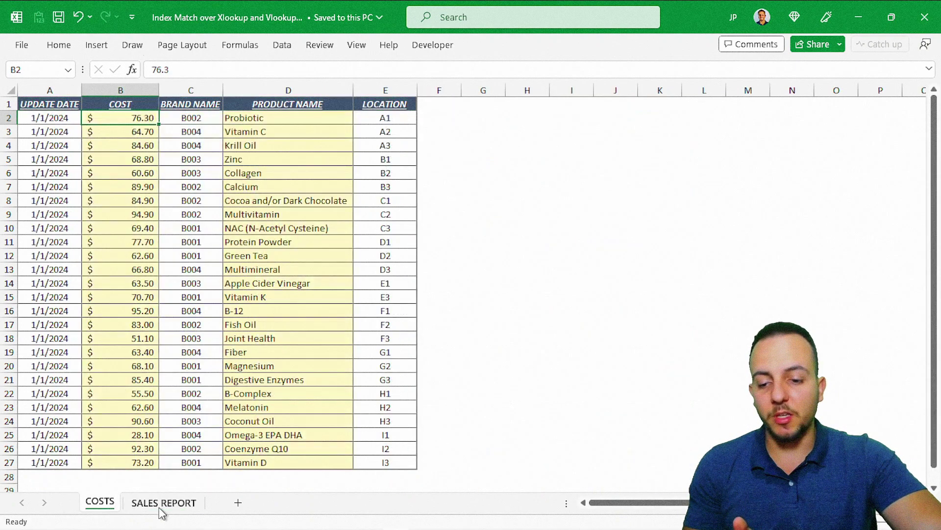
{"action": "left_click", "coordinate": [136, 505]}
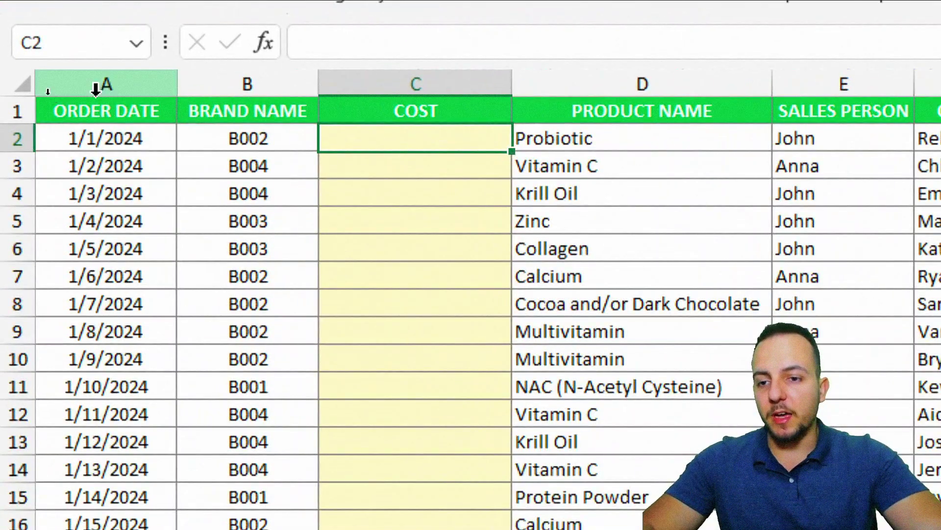
{"action": "left_click", "coordinate": [58, 89]}
{"action": "left_click", "coordinate": [132, 89]}
{"action": "left_click", "coordinate": [417, 84]}
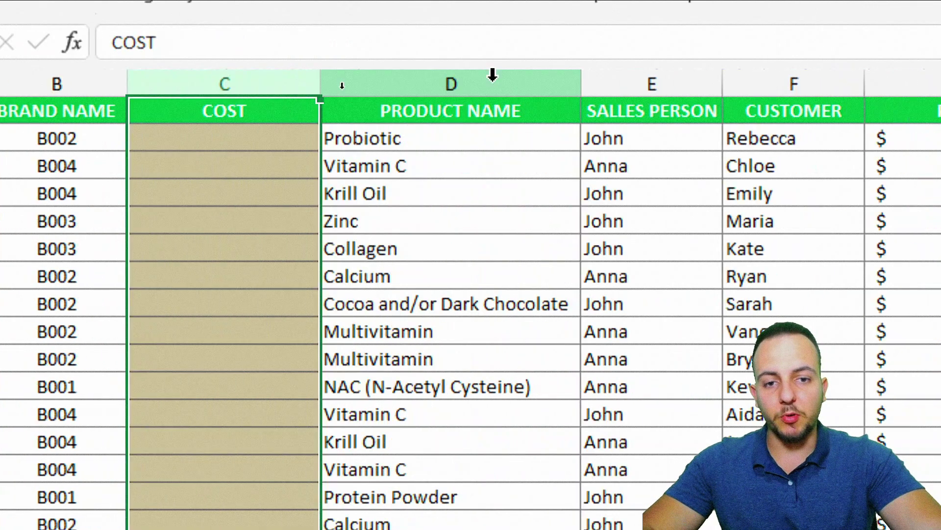
{"action": "left_click", "coordinate": [683, 81]}
{"action": "left_click", "coordinate": [399, 91]}
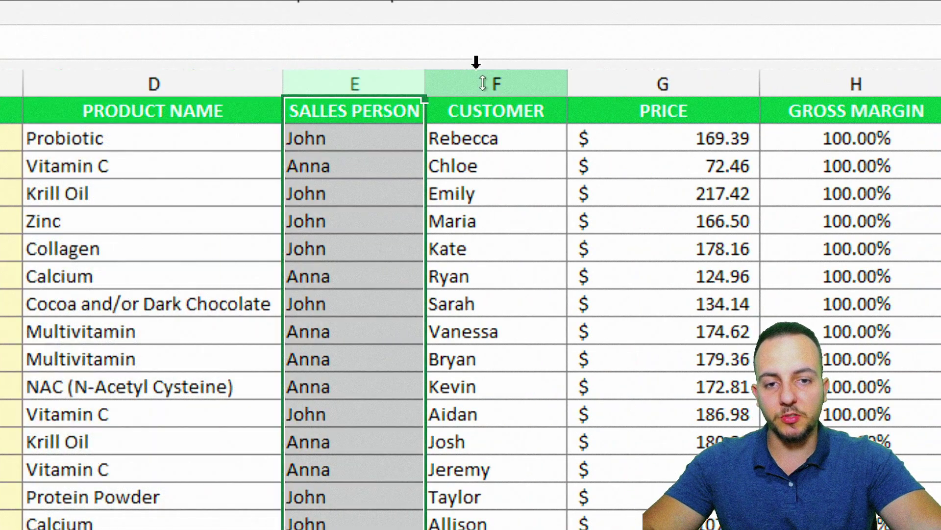
{"action": "left_click", "coordinate": [458, 76]}
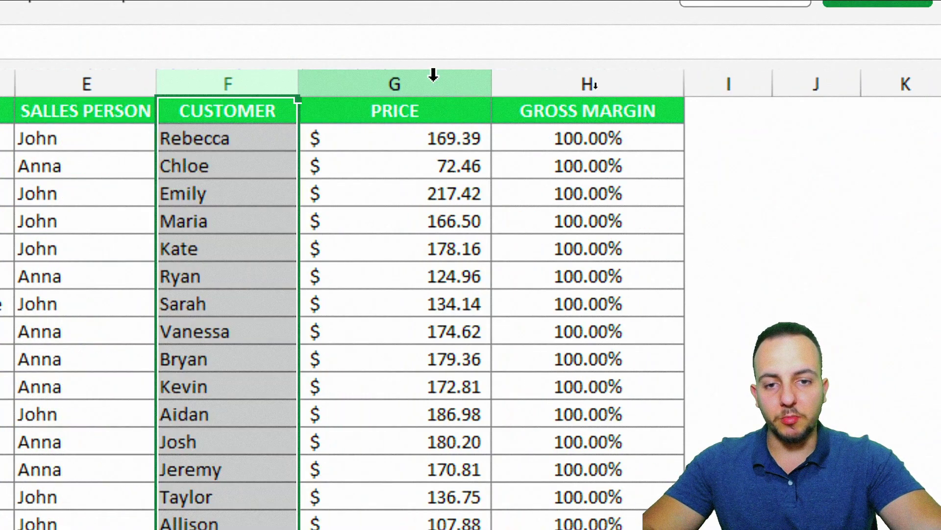
{"action": "left_click", "coordinate": [433, 74]}
{"action": "left_click", "coordinate": [534, 79]}
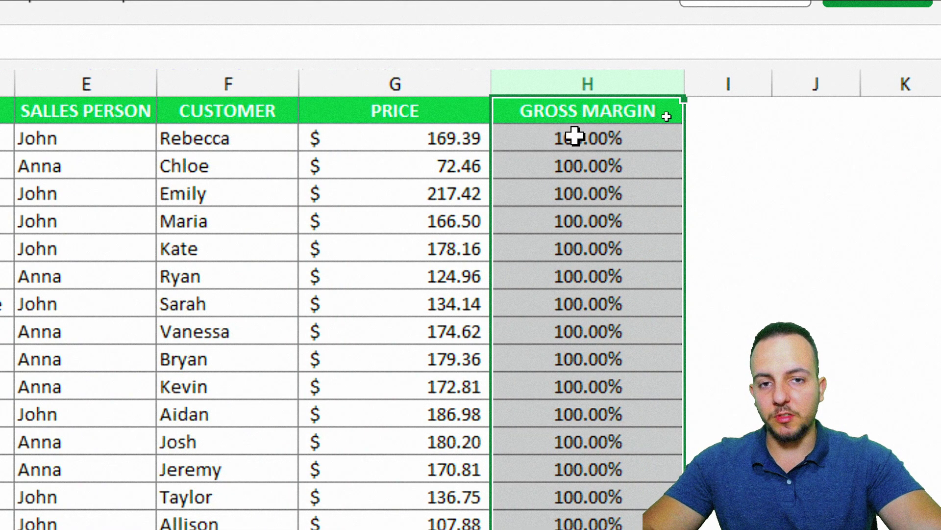
Check the gross margin formula in H2 and highlight the empty cost cells C2:C4.
{"action": "double_click", "coordinate": [574, 136]}
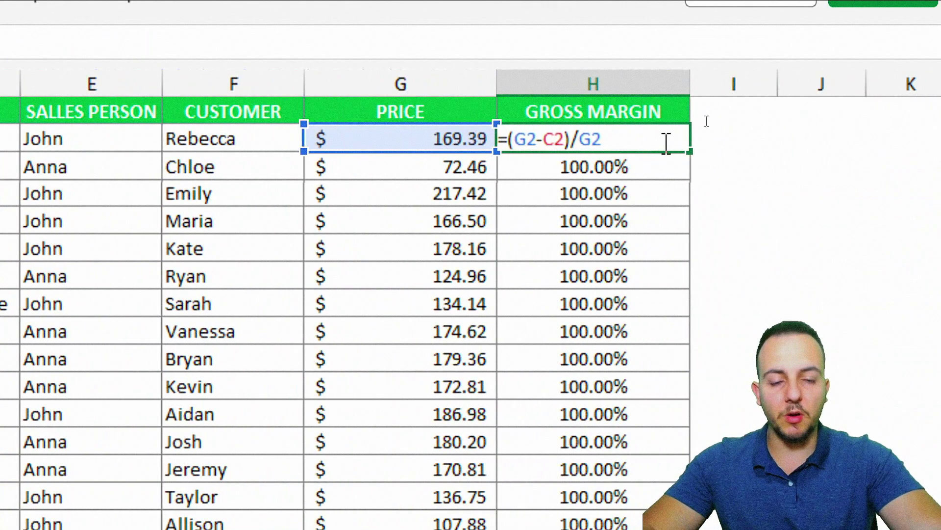
{"action": "key", "text": "ctrl+Return"}
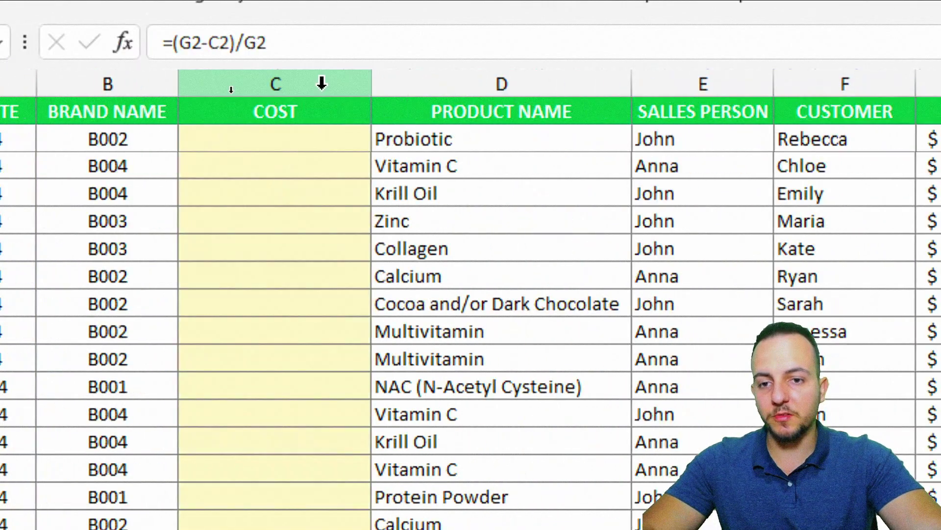
{"action": "left_click", "coordinate": [323, 84]}
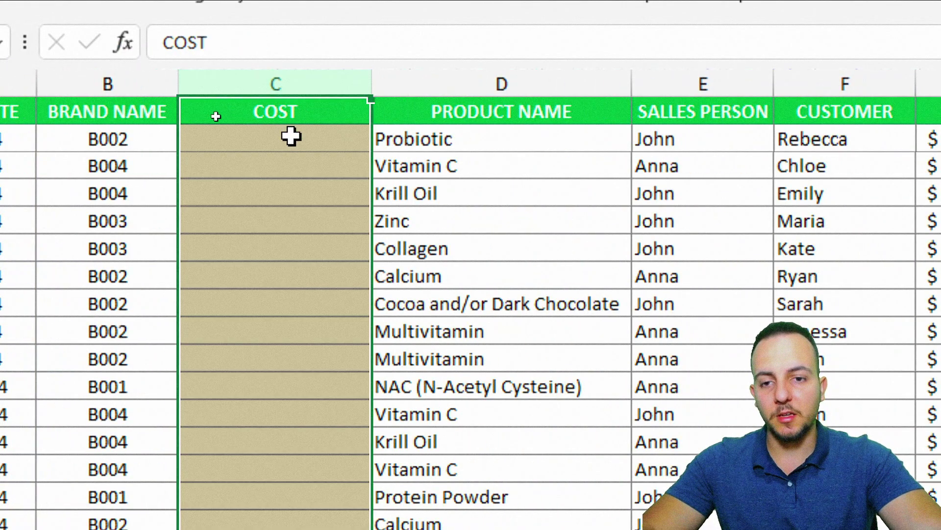
{"action": "left_click", "coordinate": [291, 136]}
{"action": "left_click_drag", "start_coordinate": [294, 143], "coordinate": [274, 140]}
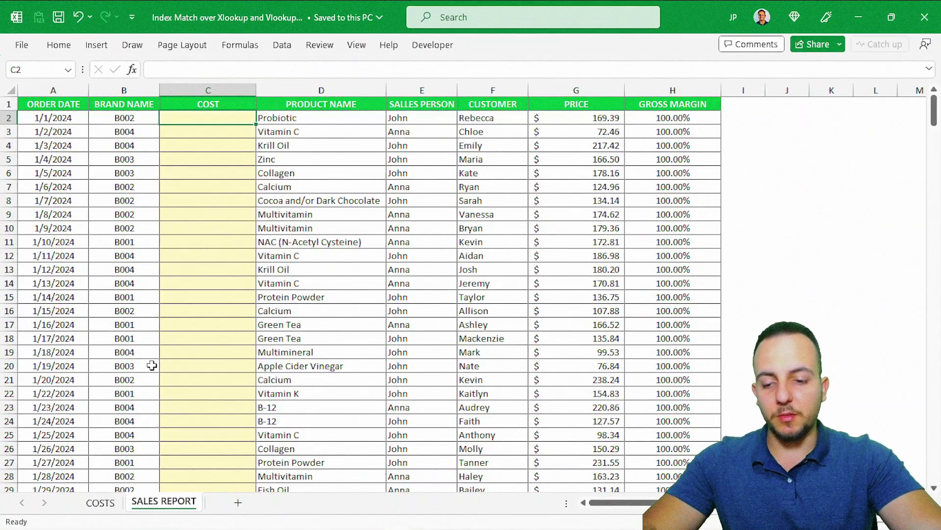
Look through the COSTS sheet's table of costs and products.
{"action": "left_click", "coordinate": [100, 503]}
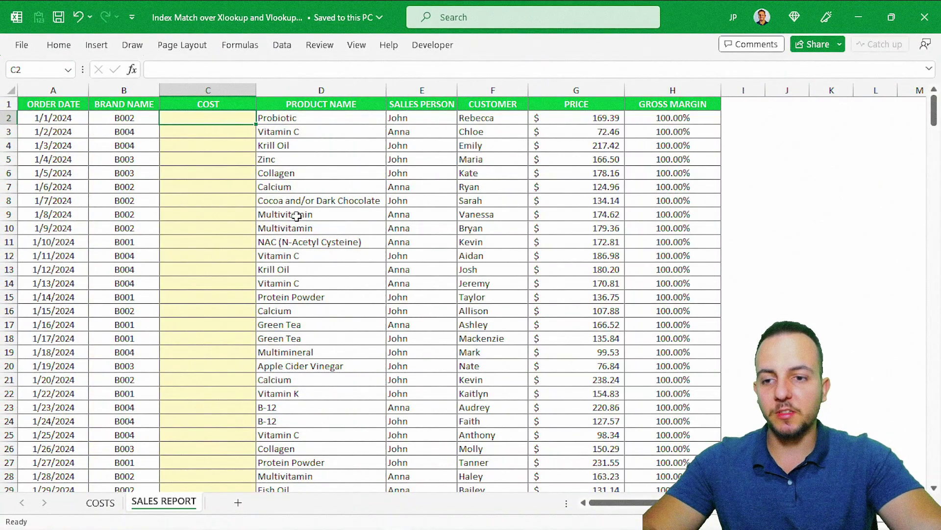
{"action": "scroll", "coordinate": [297, 216], "scroll_direction": "down", "scroll_amount": 19}
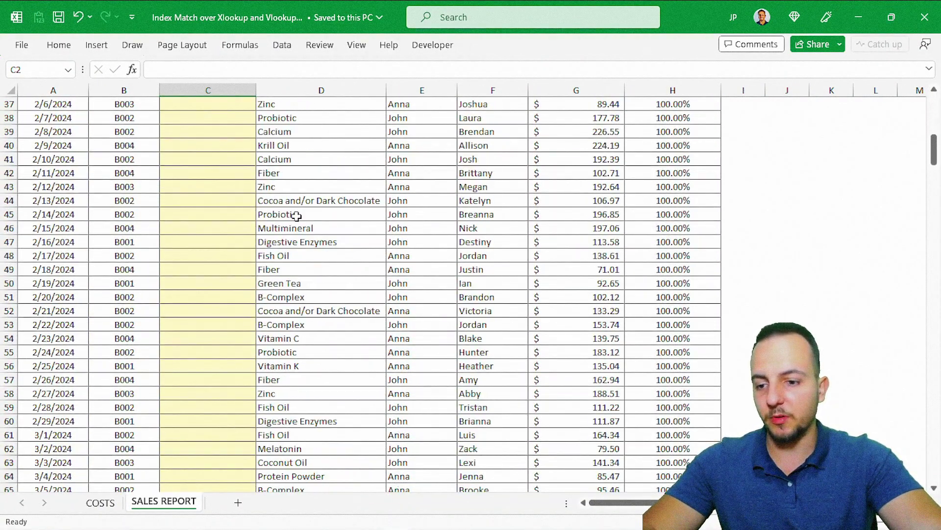
{"action": "scroll", "coordinate": [296, 216], "scroll_direction": "down", "scroll_amount": 20}
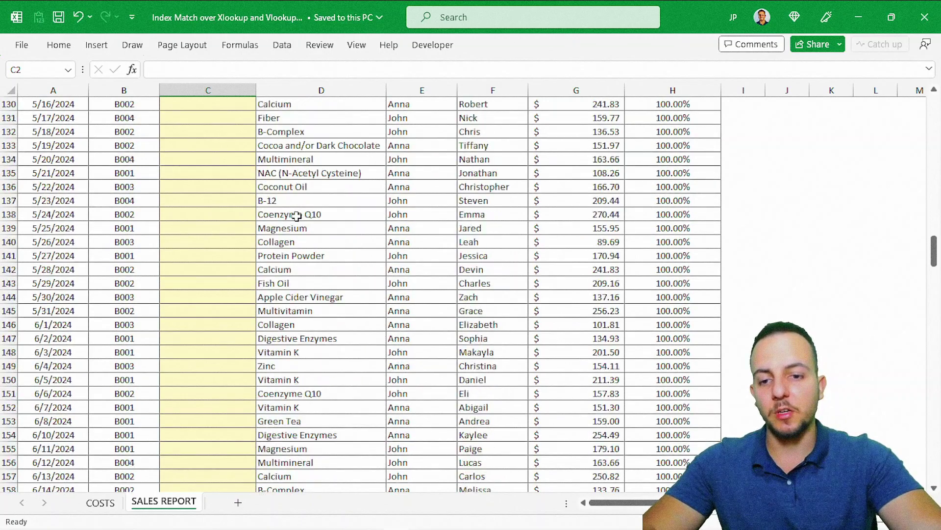
{"action": "scroll", "coordinate": [297, 215], "scroll_direction": "up", "scroll_amount": 20}
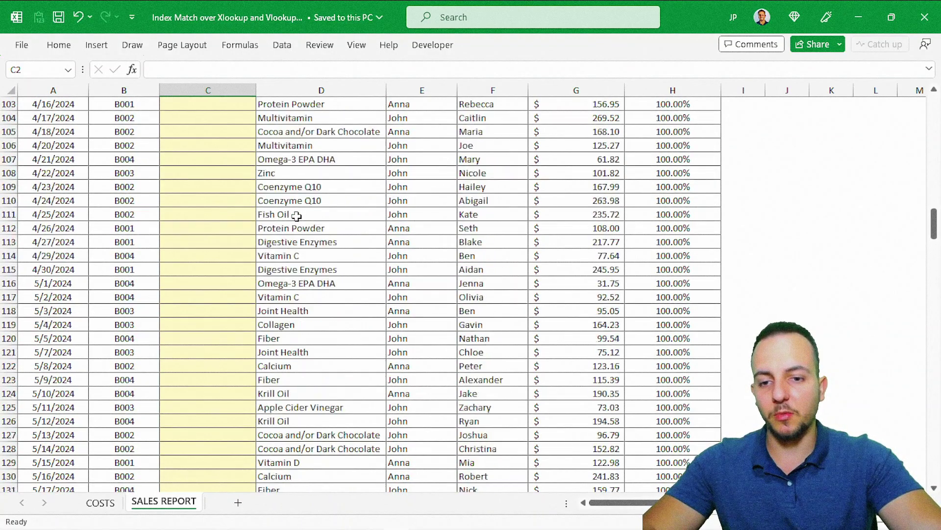
{"action": "scroll", "coordinate": [297, 215], "scroll_direction": "up", "scroll_amount": 20}
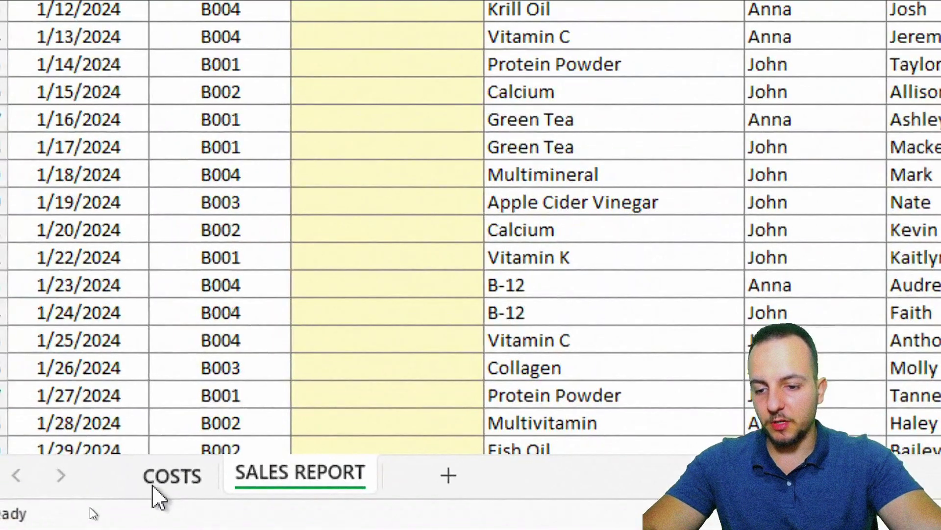
On COSTS, highlight the COST (B) and PRODUCT NAME (D) columns, then reselect A1.
{"action": "left_click", "coordinate": [100, 502]}
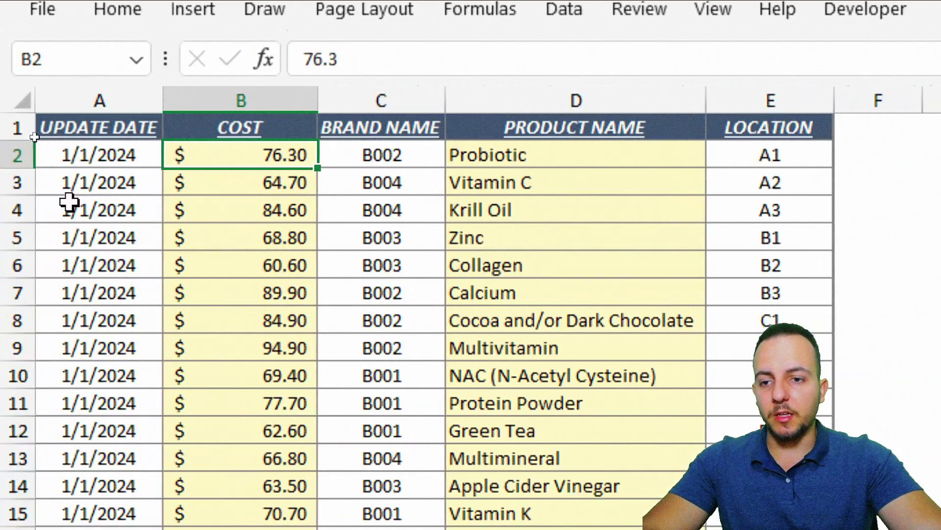
{"action": "left_click", "coordinate": [249, 103]}
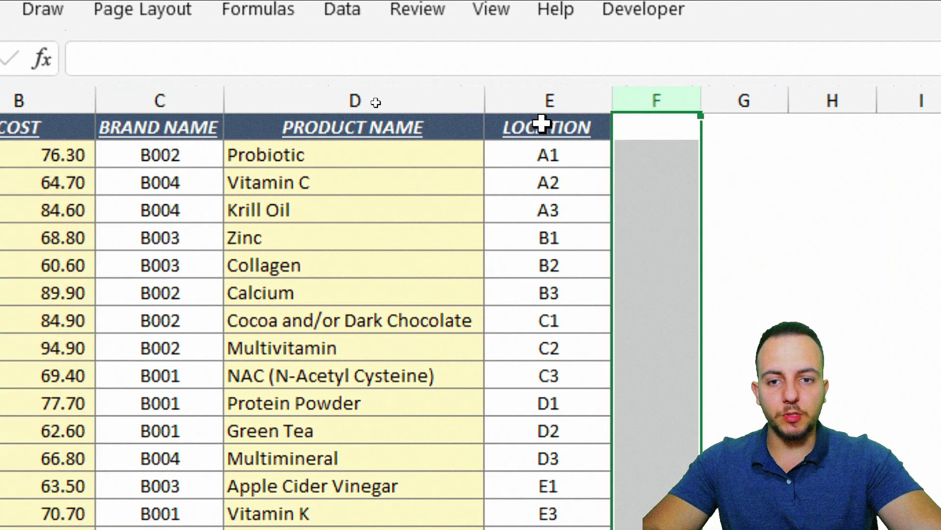
{"action": "left_click", "coordinate": [629, 102]}
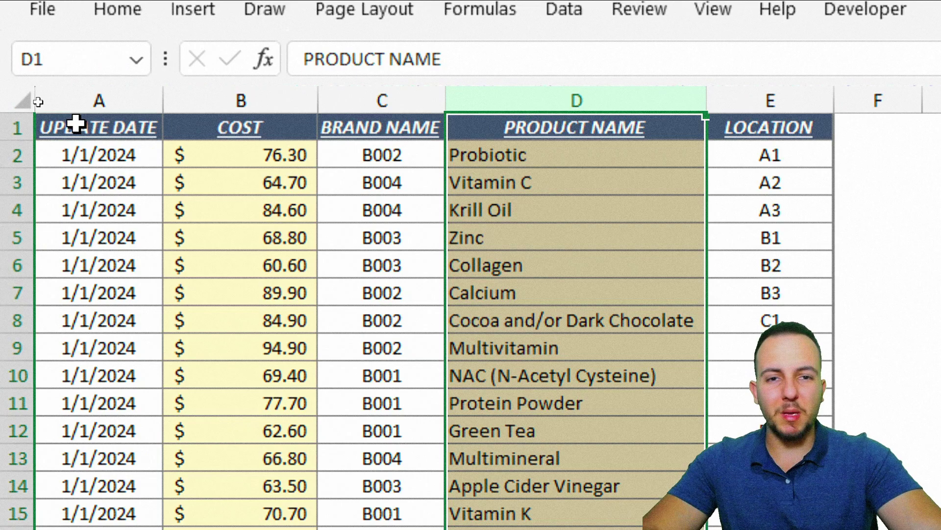
{"action": "left_click", "coordinate": [76, 124]}
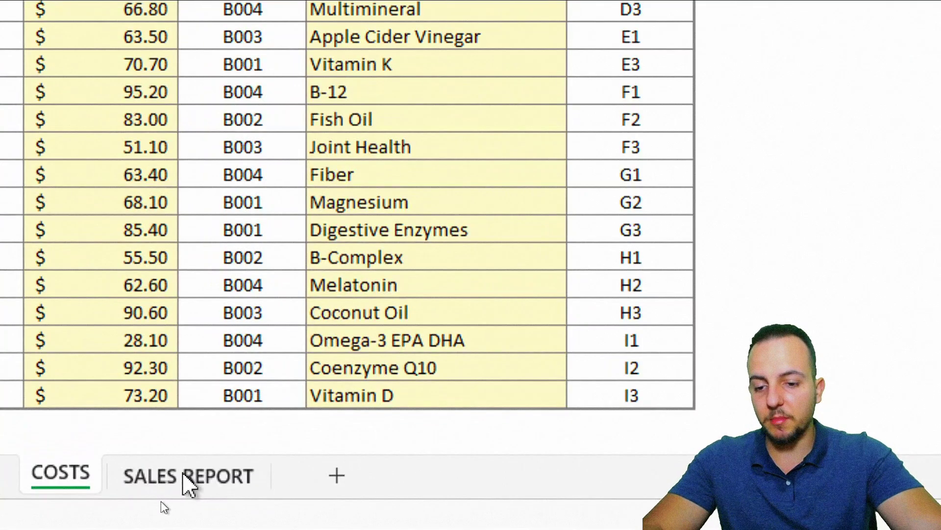
Back on SALES REPORT, begin =INDEX( in cell C2 via autocomplete.
{"action": "left_click", "coordinate": [164, 500]}
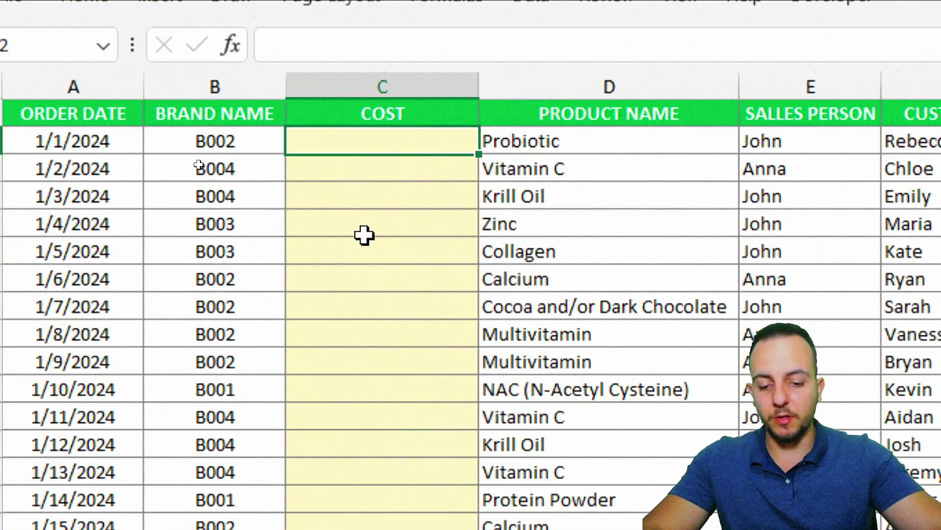
{"action": "type", "text": "=INDEX"}
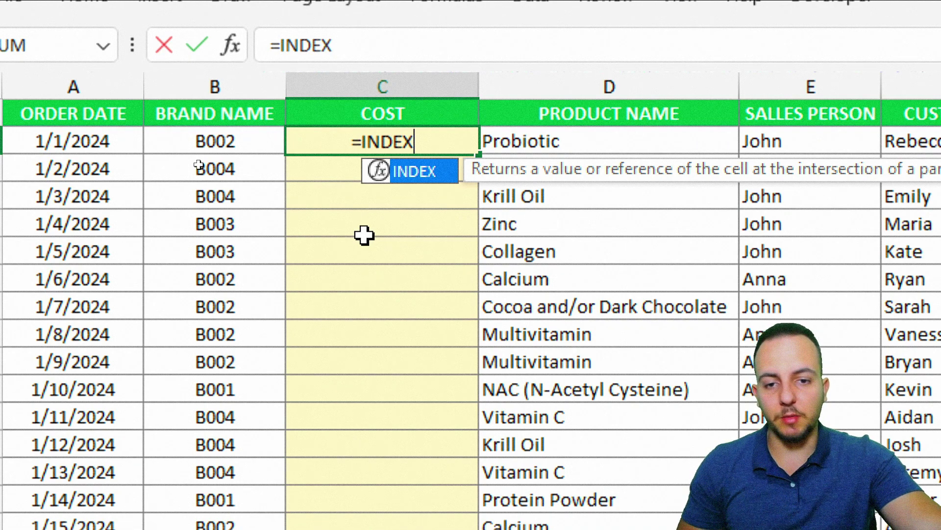
{"action": "double_click", "coordinate": [419, 172]}
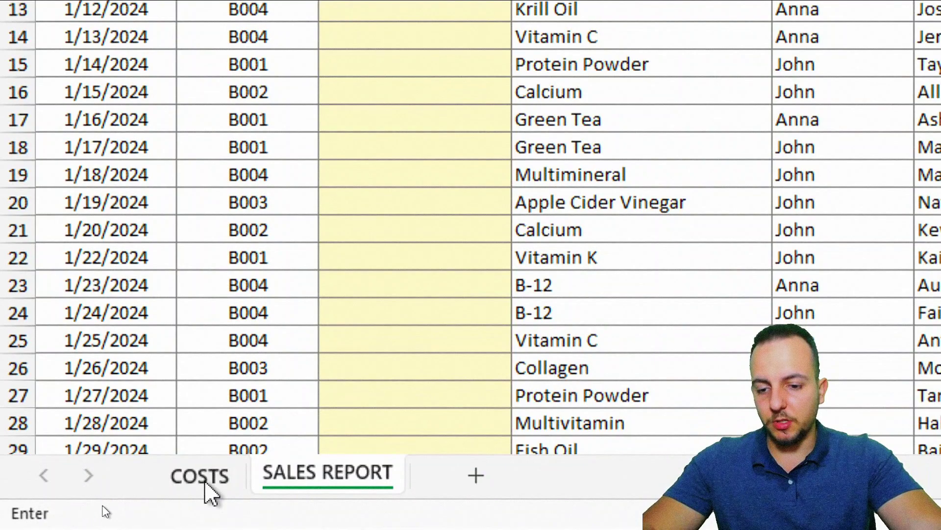
Set INDEX's array to the entire COSTS column B, giving =INDEX(COSTS!B:B,.
{"action": "left_click", "coordinate": [211, 476]}
{"action": "scroll", "coordinate": [368, 64], "scroll_direction": "up", "scroll_amount": 4}
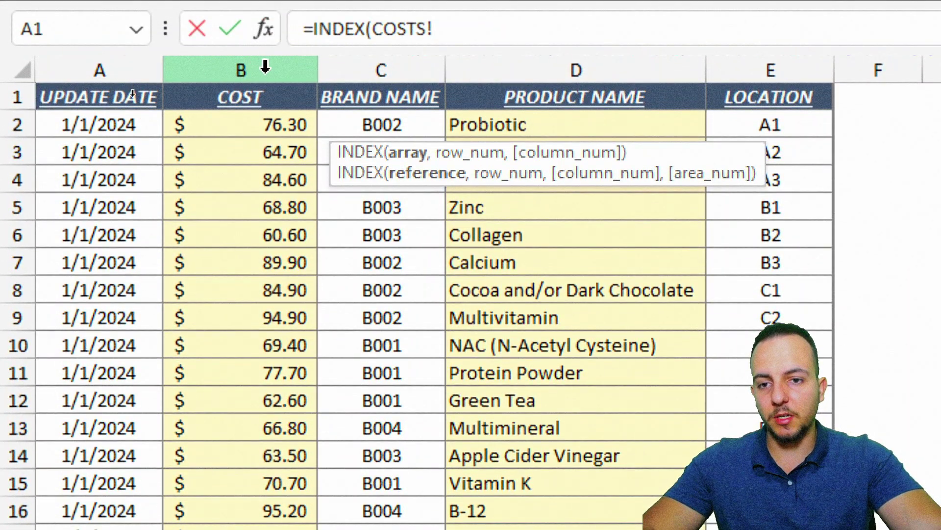
{"action": "left_click_drag", "start_coordinate": [265, 126], "coordinate": [268, 373]}
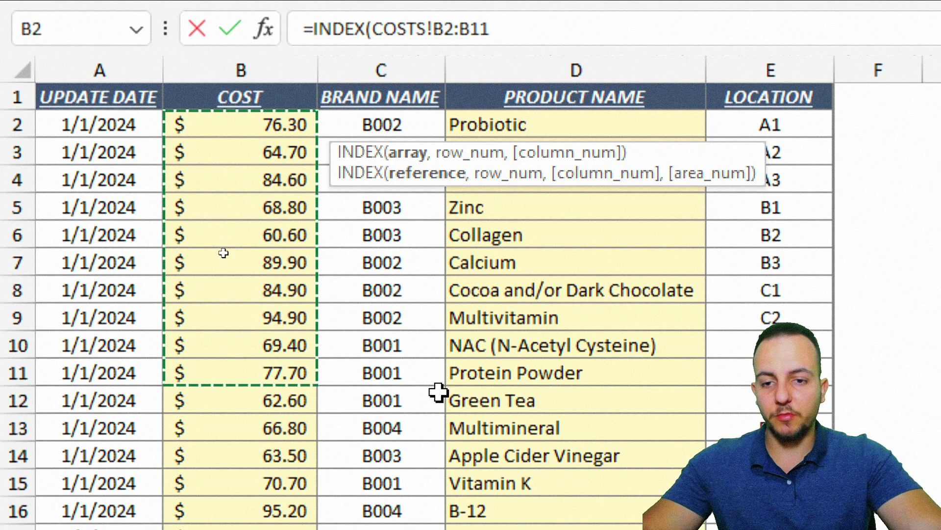
{"action": "left_click", "coordinate": [278, 63]}
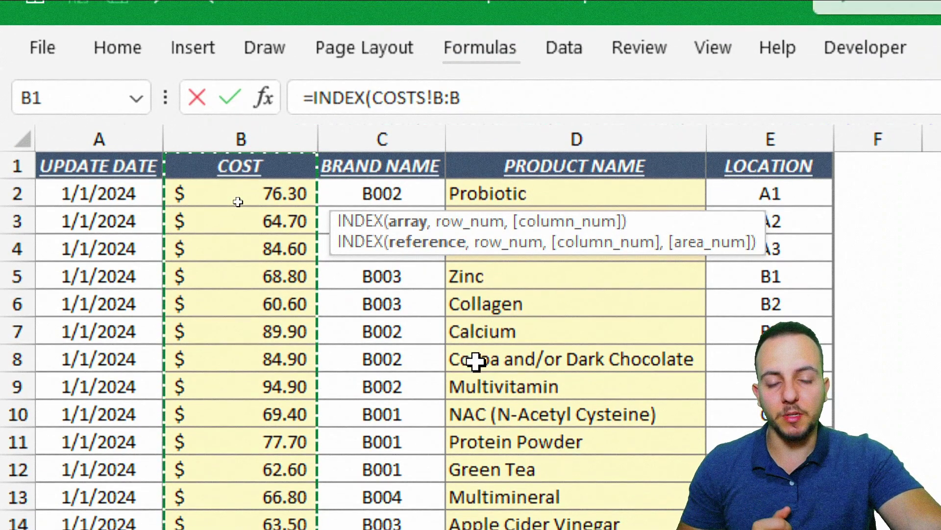
{"action": "type", "text": ","}
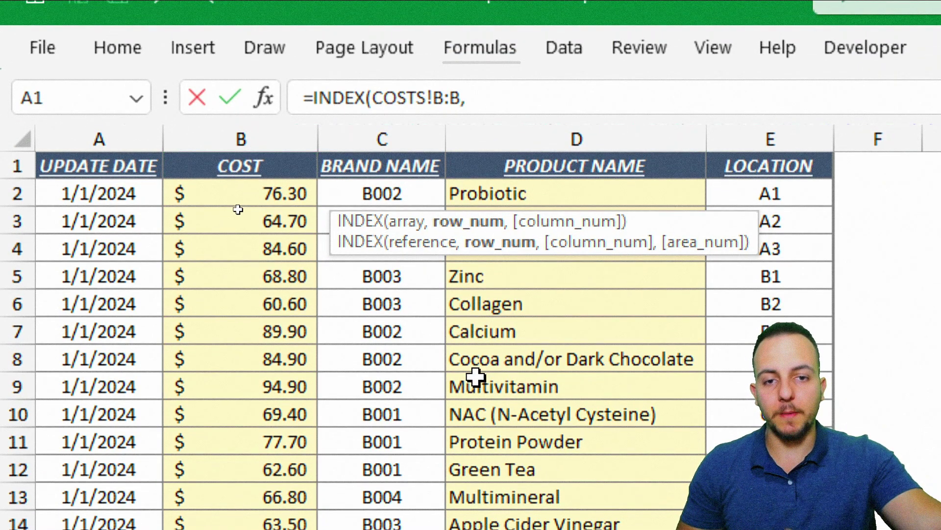
{"action": "left_click", "coordinate": [525, 97]}
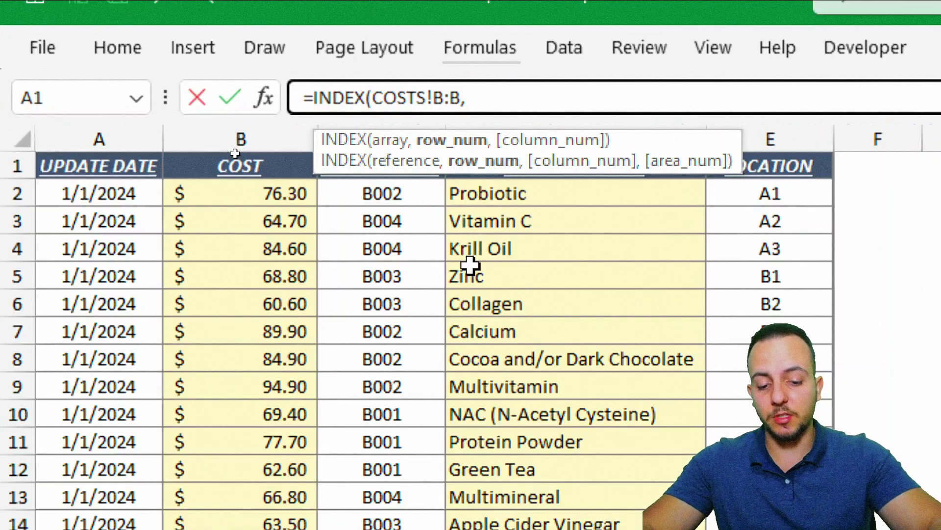
Nest MATCH( after the comma to supply INDEX's row number.
{"action": "type", "text": "M"}
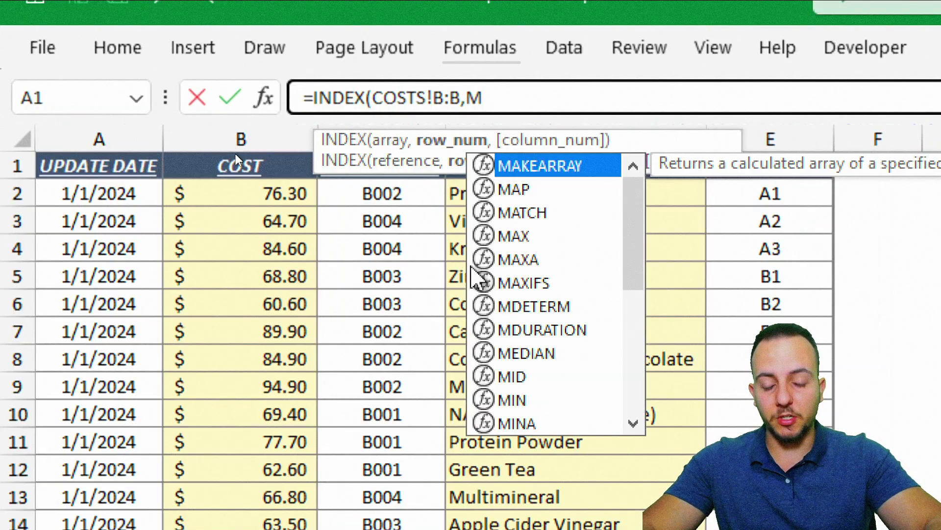
{"action": "type", "text": "ATCH"}
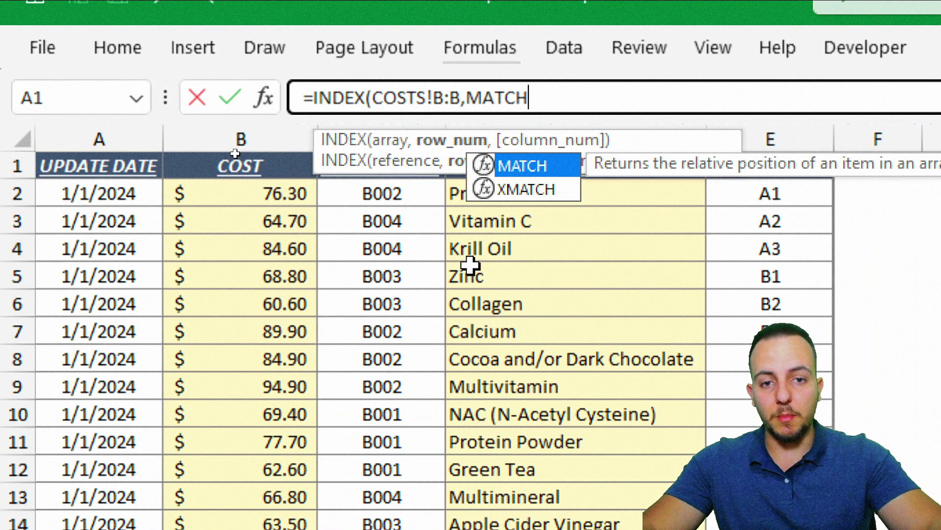
{"action": "double_click", "coordinate": [515, 166]}
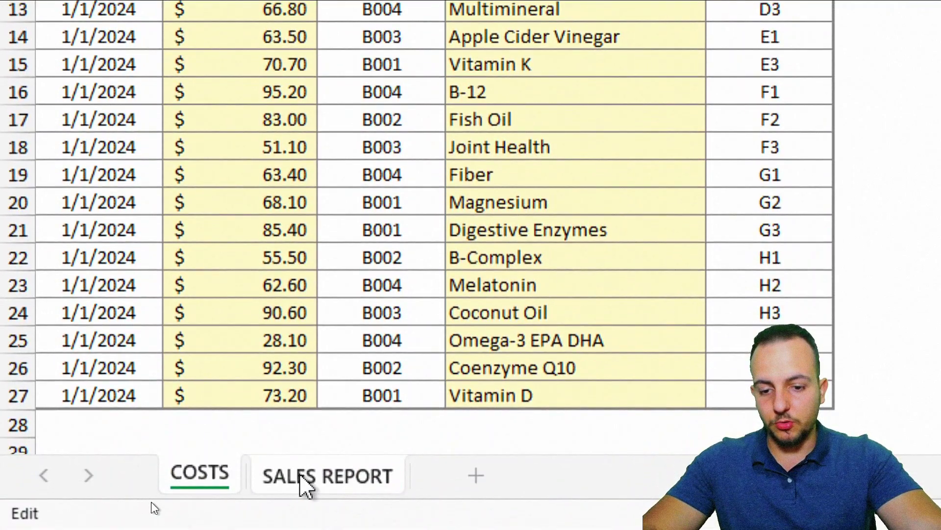
Complete MATCH('SALES REPORT'!D2,COSTS!D:D,0) and commit, so C2 returns $76.30 for Probiotic.
{"action": "left_click", "coordinate": [301, 474]}
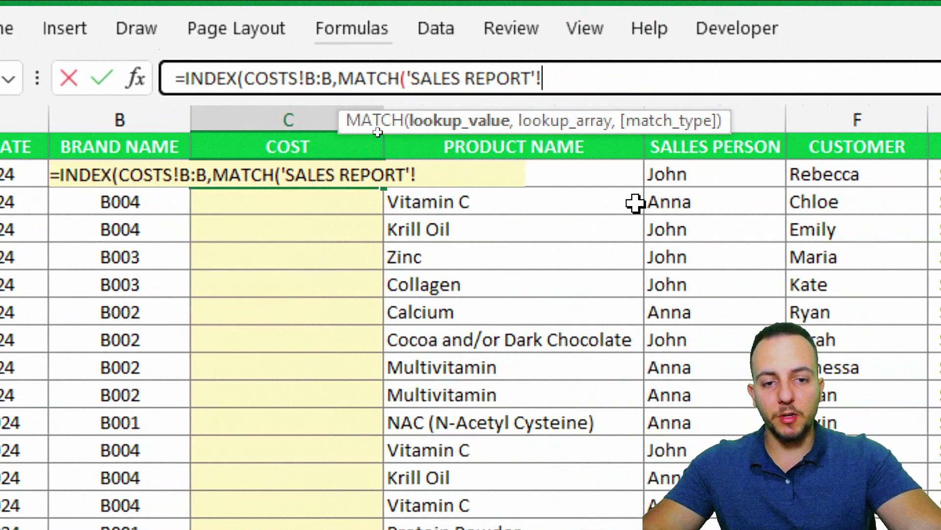
{"action": "left_click", "coordinate": [729, 175]}
{"action": "type", "text": ","}
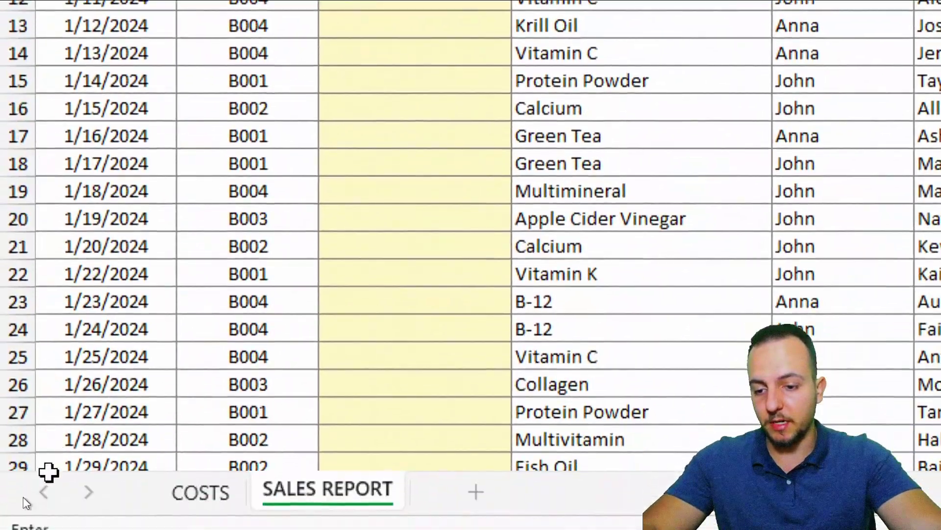
{"action": "left_click", "coordinate": [191, 492]}
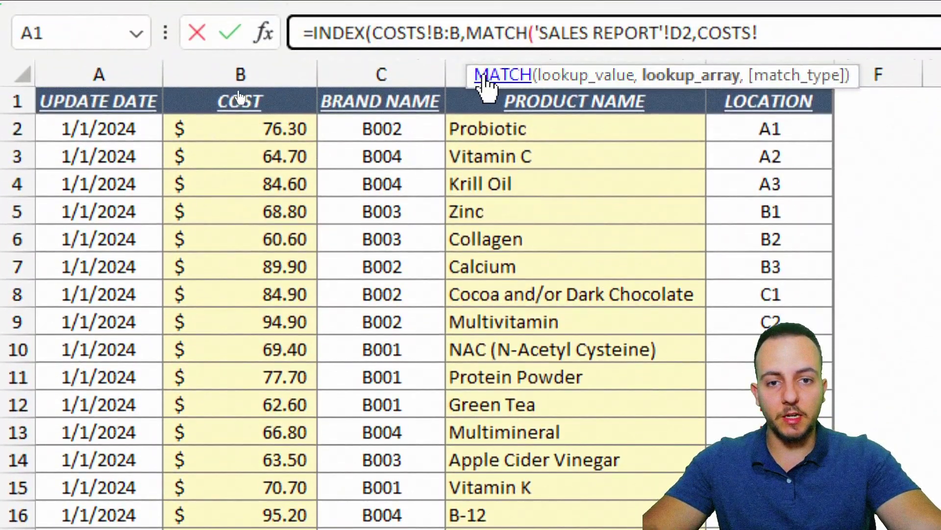
{"action": "left_click_drag", "start_coordinate": [487, 85], "coordinate": [103, 86]}
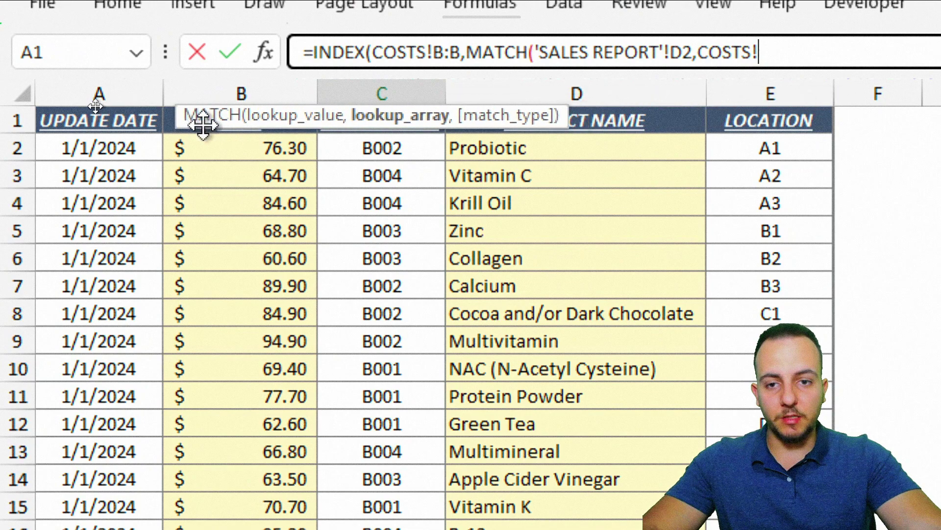
{"action": "left_click", "coordinate": [600, 90]}
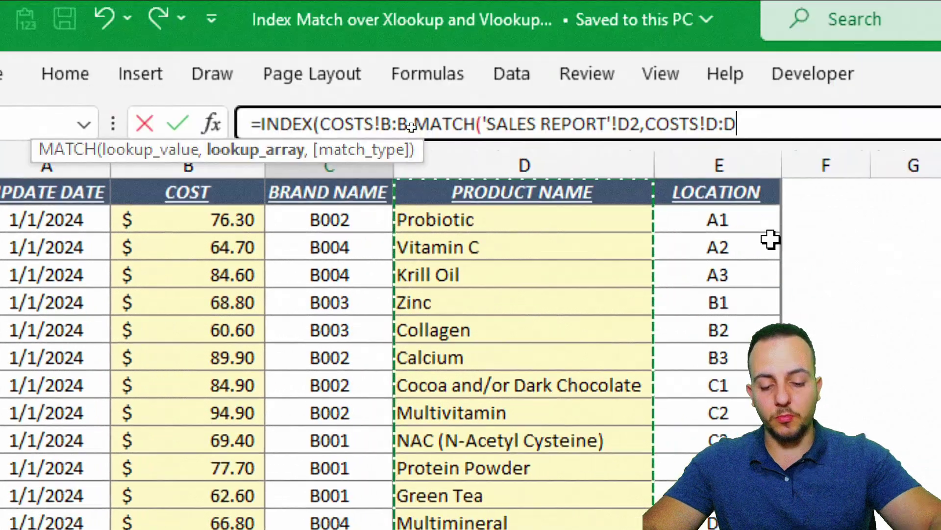
{"action": "type", "text": ","}
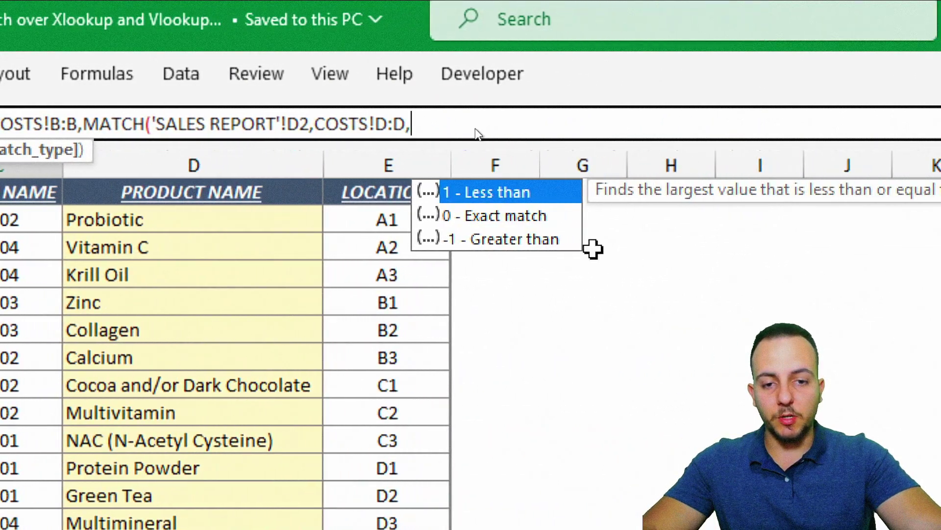
{"action": "double_click", "coordinate": [520, 222]}
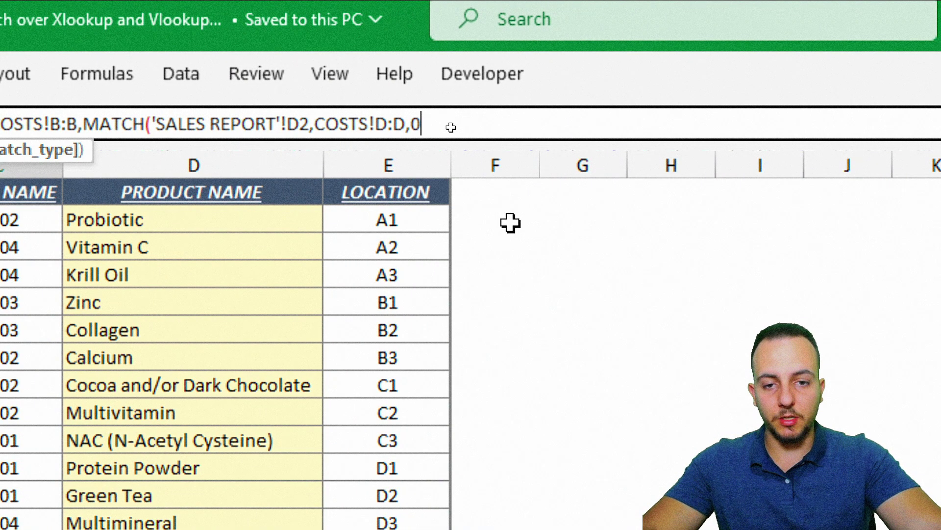
{"action": "type", "text": ")"}
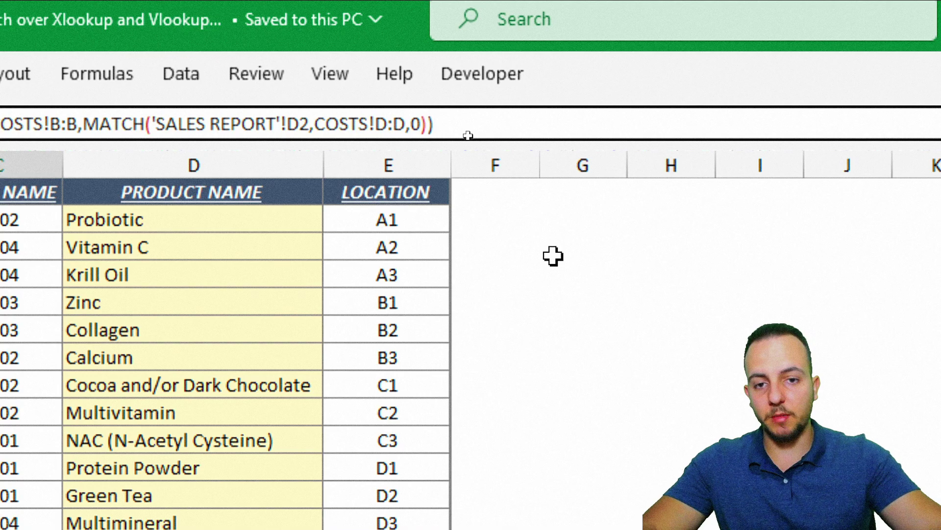
{"action": "key", "text": "Return"}
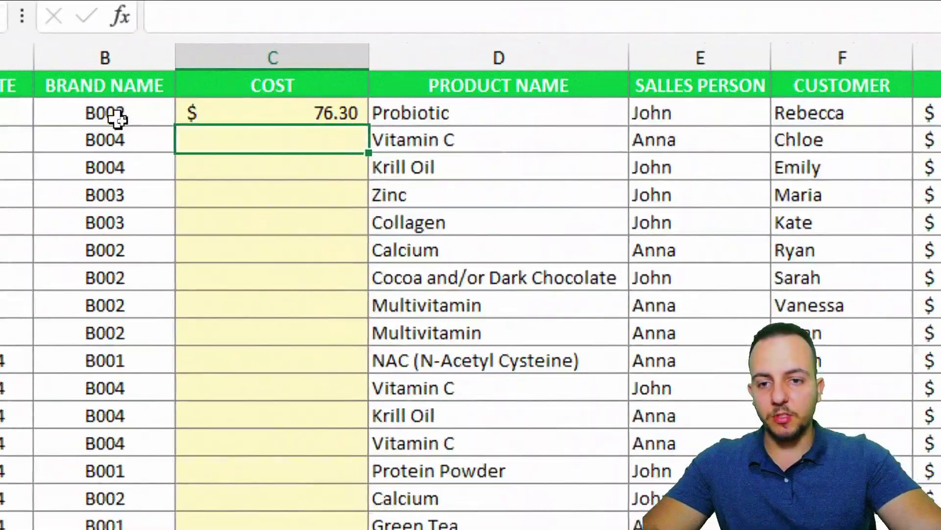
Fill the C2 cost formula down the COST column and check rows like Krill Oil and Zinc.
{"action": "key", "text": "Up"}
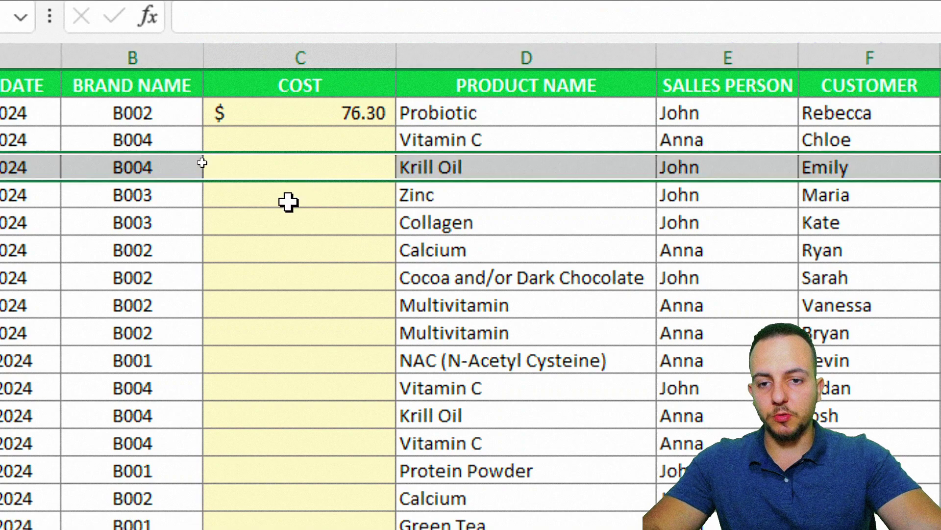
{"action": "double_click", "coordinate": [396, 126]}
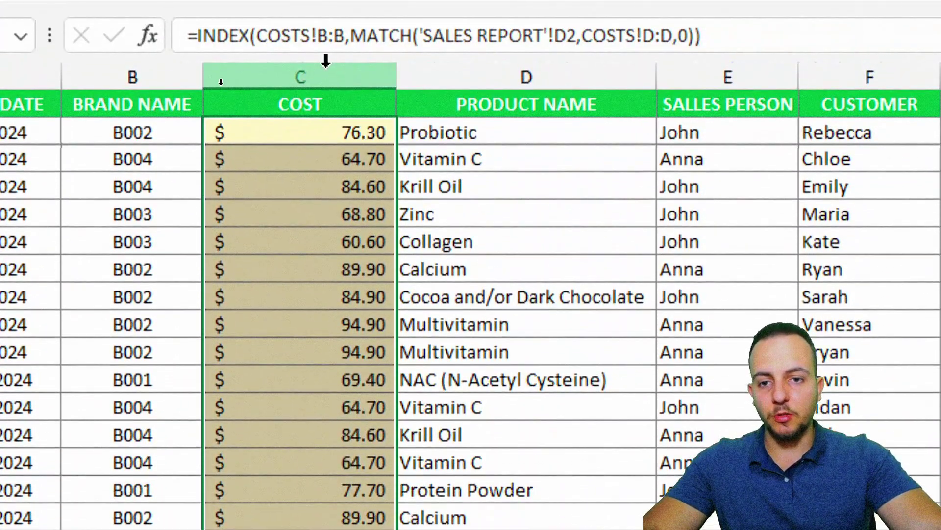
{"action": "left_click", "coordinate": [327, 61]}
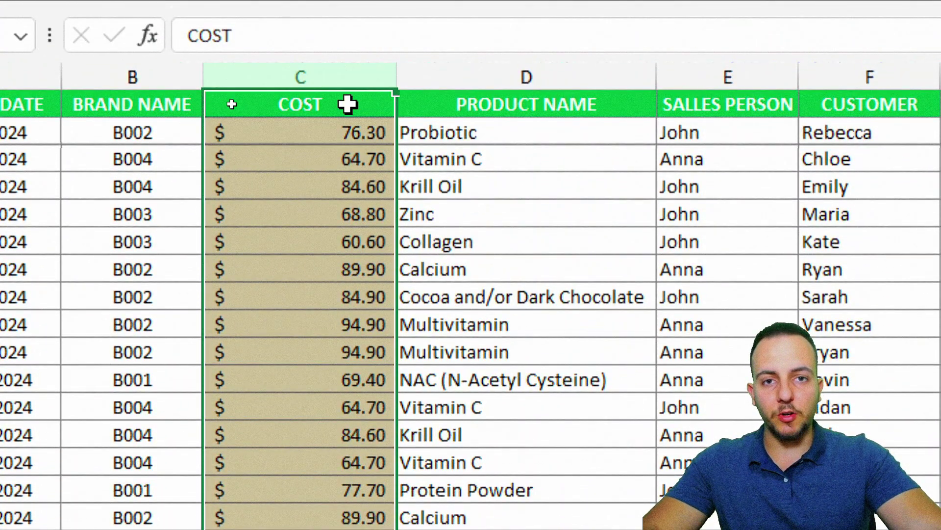
{"action": "left_click", "coordinate": [467, 133]}
{"action": "left_click", "coordinate": [428, 185]}
{"action": "left_click", "coordinate": [431, 212]}
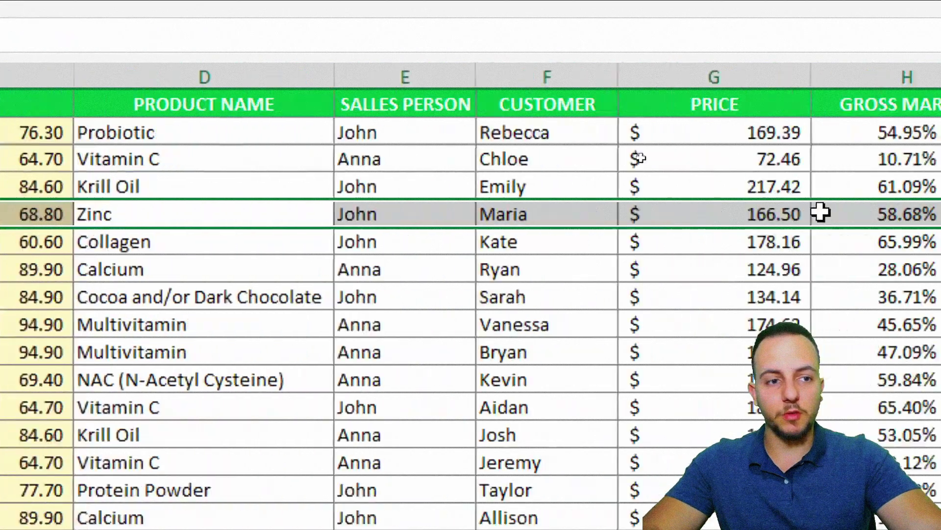
Verify H2's =(G2-C2)/G2 gross margin formula, then compare the COSTS and SALES REPORT sheets.
{"action": "double_click", "coordinate": [689, 128]}
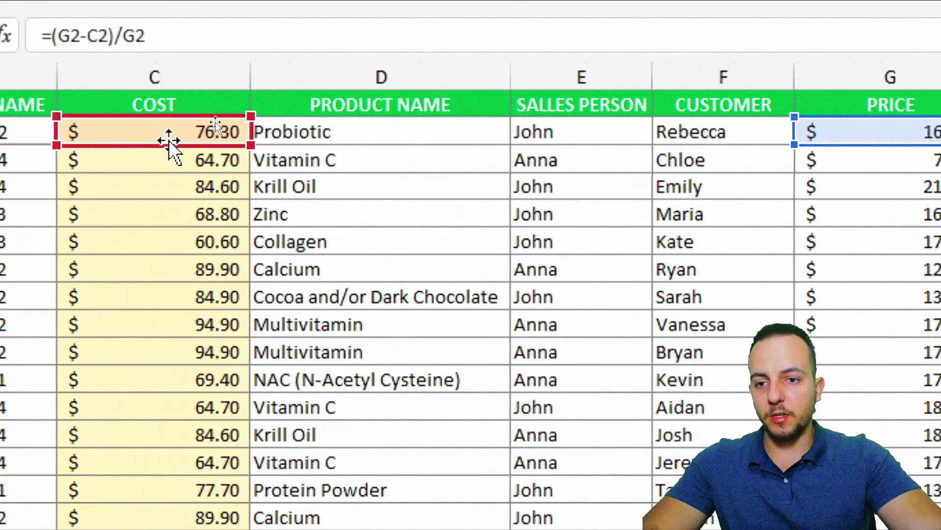
{"action": "key", "text": "Escape"}
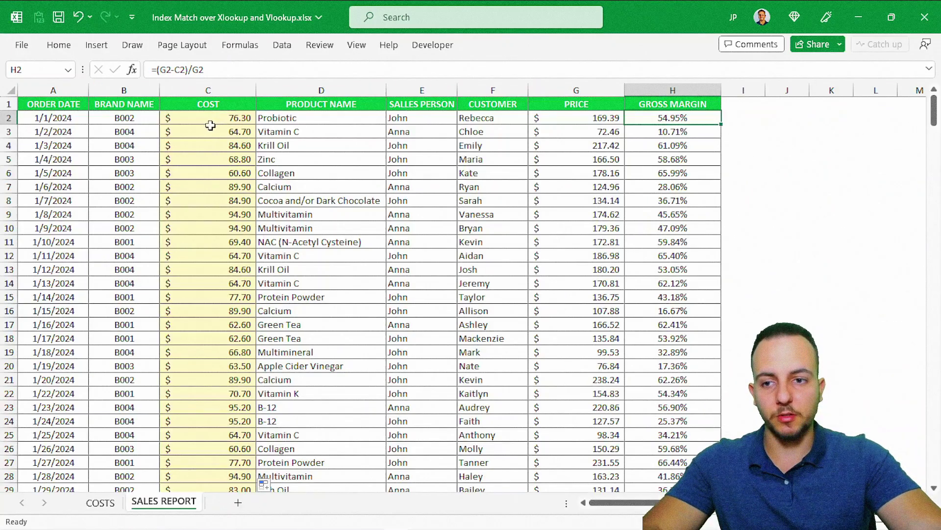
{"action": "key", "text": "ctrl+Home"}
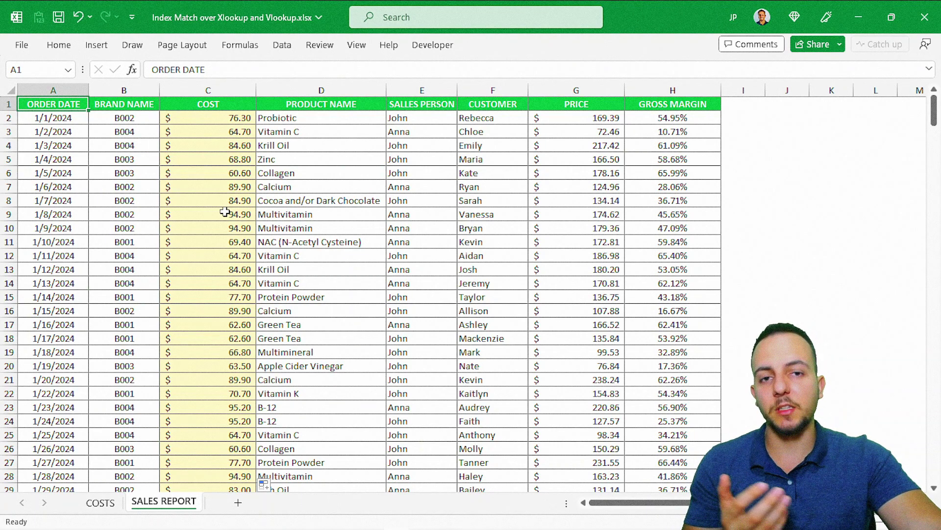
{"action": "left_click", "coordinate": [98, 503]}
{"action": "left_click", "coordinate": [130, 503]}
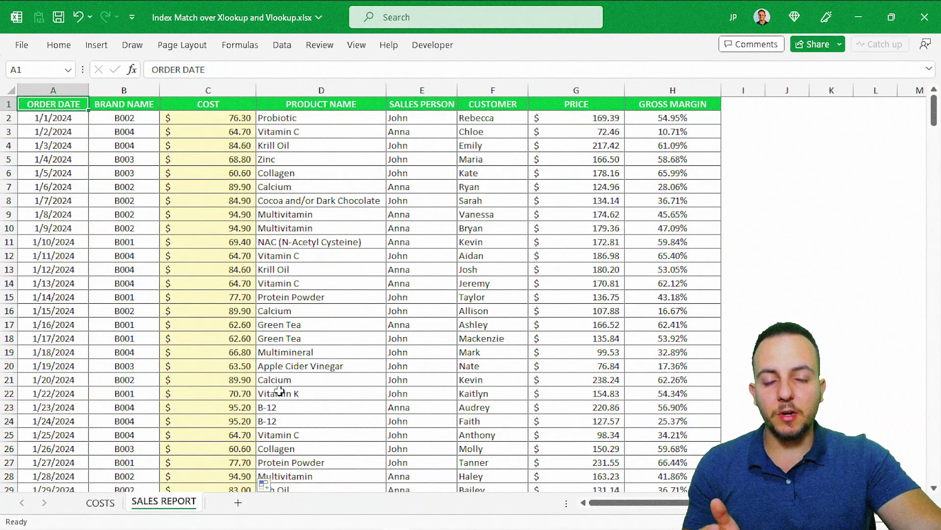